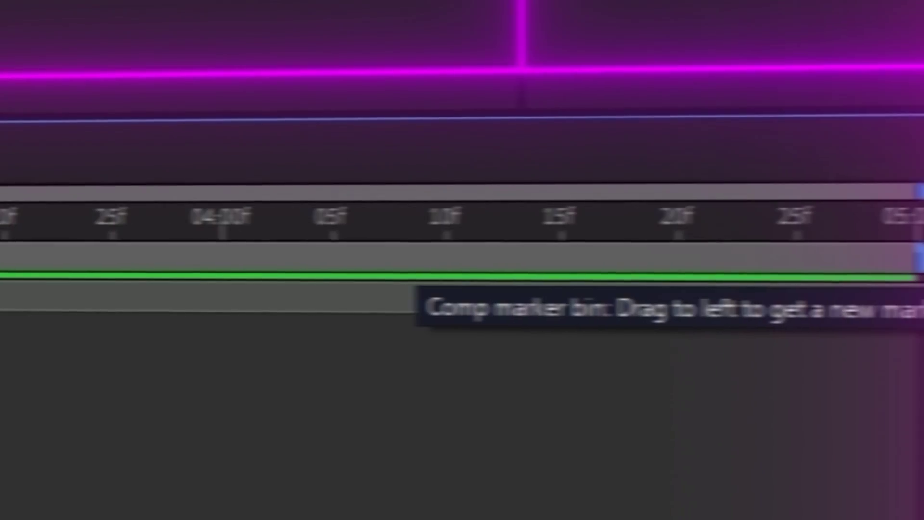
- Add two composition markers on the song named 'walk through' and 'fire'
left_click_drag(918, 262, 657, 279)
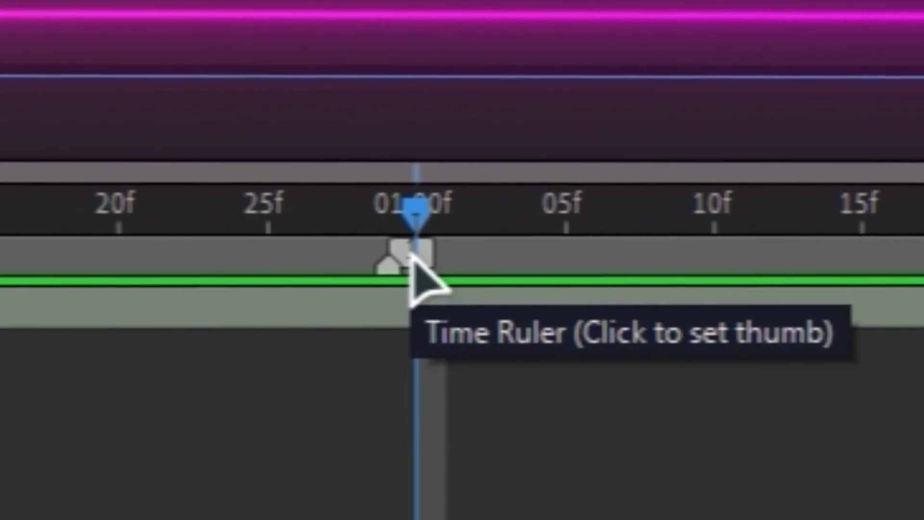
right_click(411, 257)
left_click(506, 313)
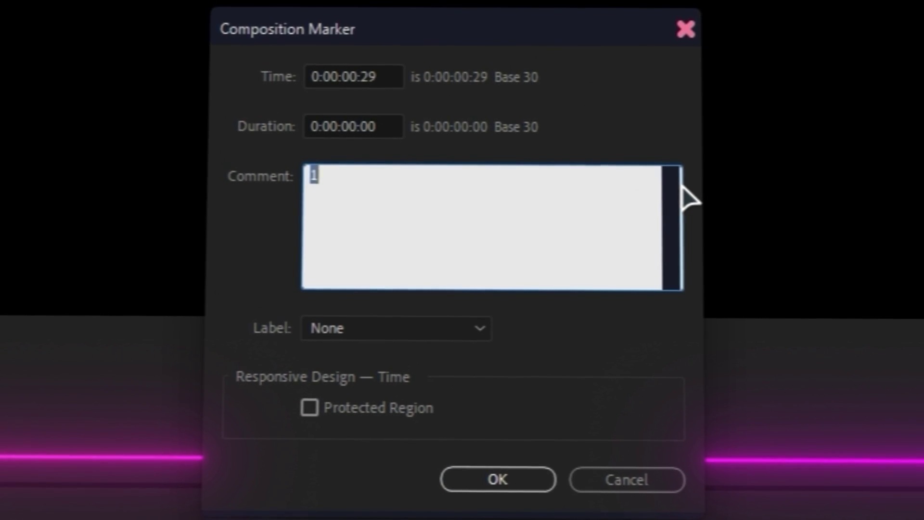
type("walk through")
left_click(507, 469)
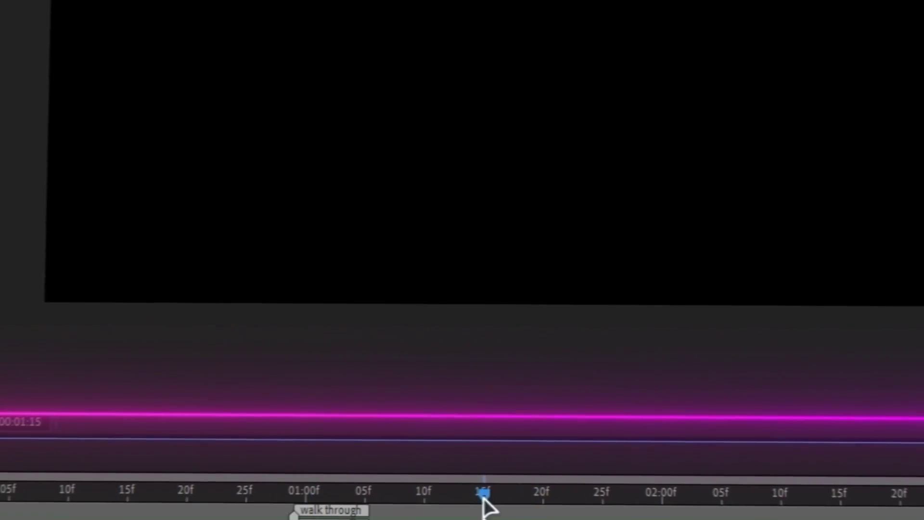
double_click(486, 506)
type("fire")
left_click(476, 347)
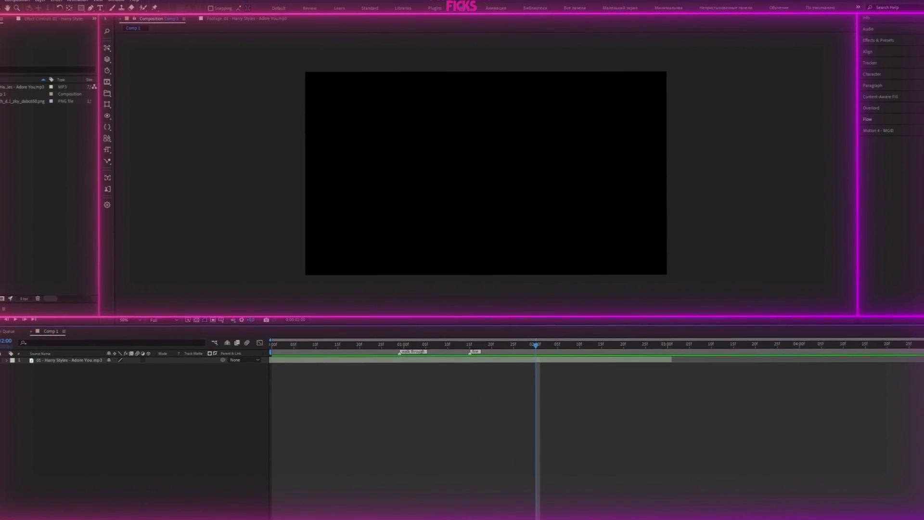
- Create a new text layer reading 'walk trough'
key("ctrl+y")
key("Return")
left_click(319, 406)
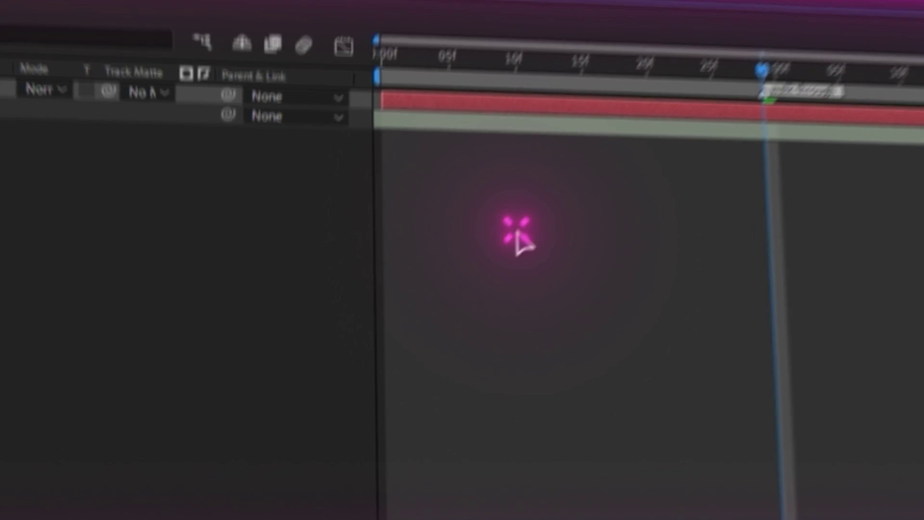
type("walk")
type(" trough")
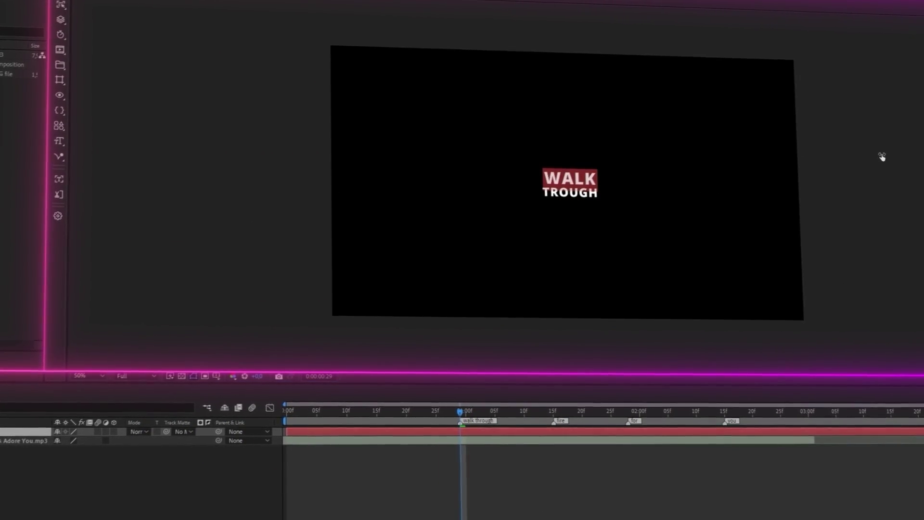
type("s")
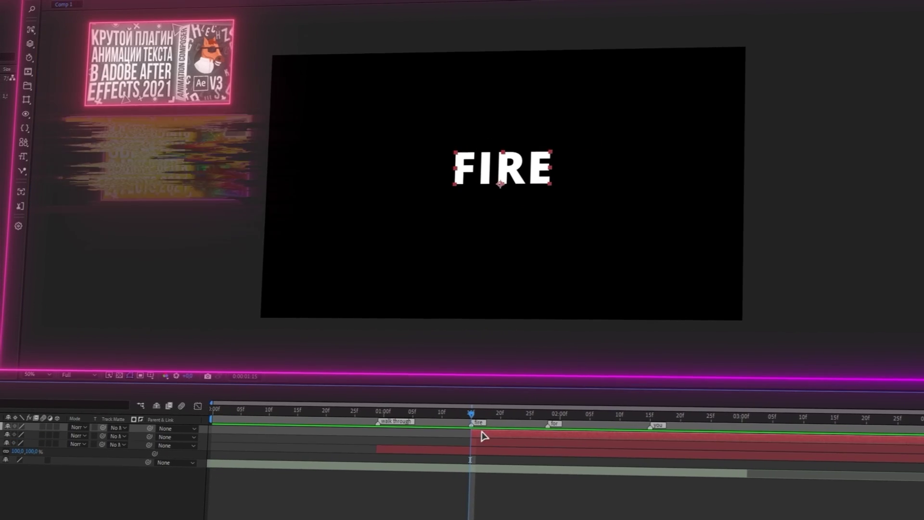
- Play back the FIRE, FOR and YOU word layers starting at their markers
key("space")
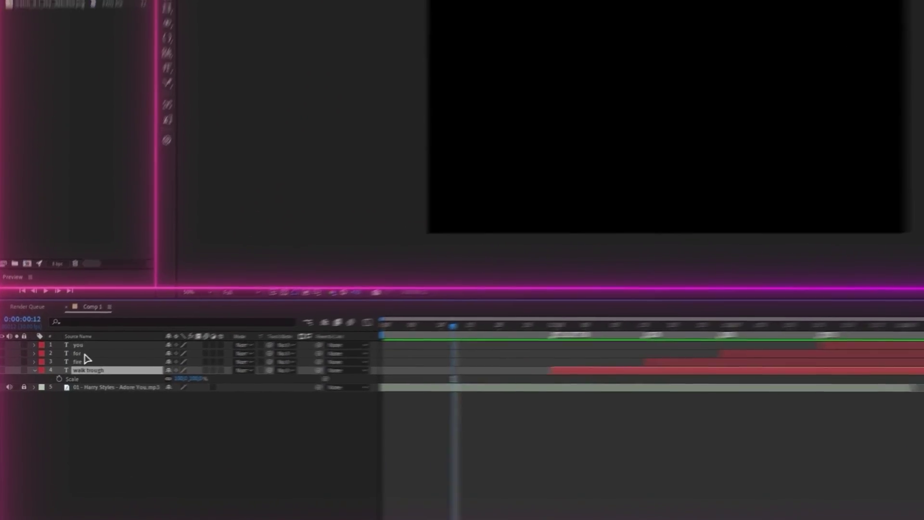
- Make the four word layers 3D and add a camera using the 15mm preset
left_click(56, 357, "shift")
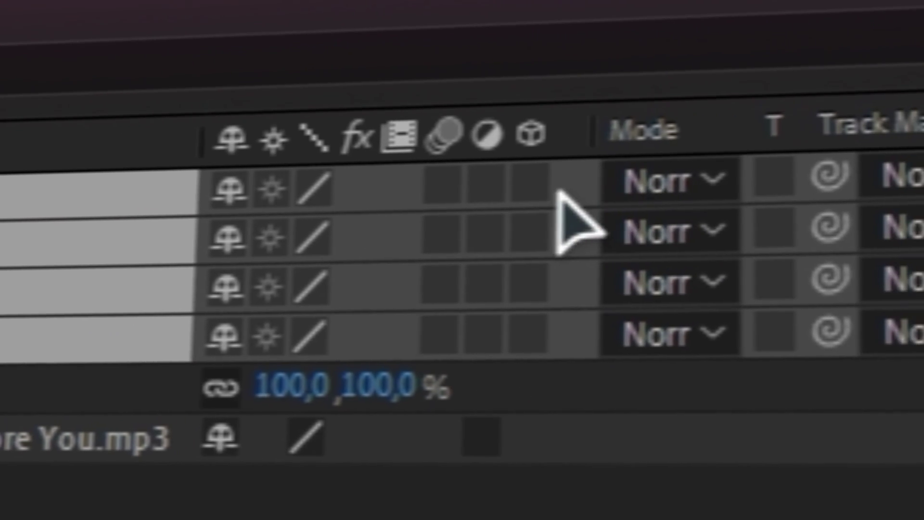
left_click(507, 208)
right_click(176, 506)
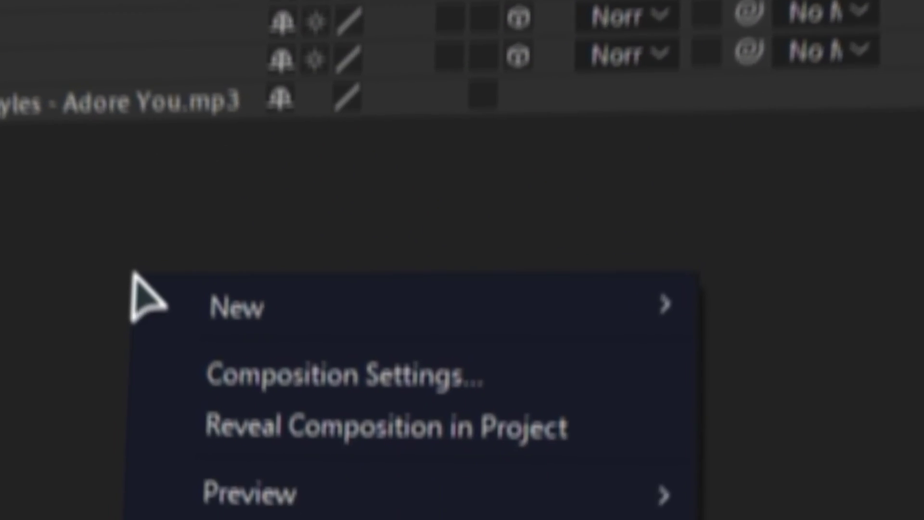
mouse_move(698, 175)
left_click(263, 349)
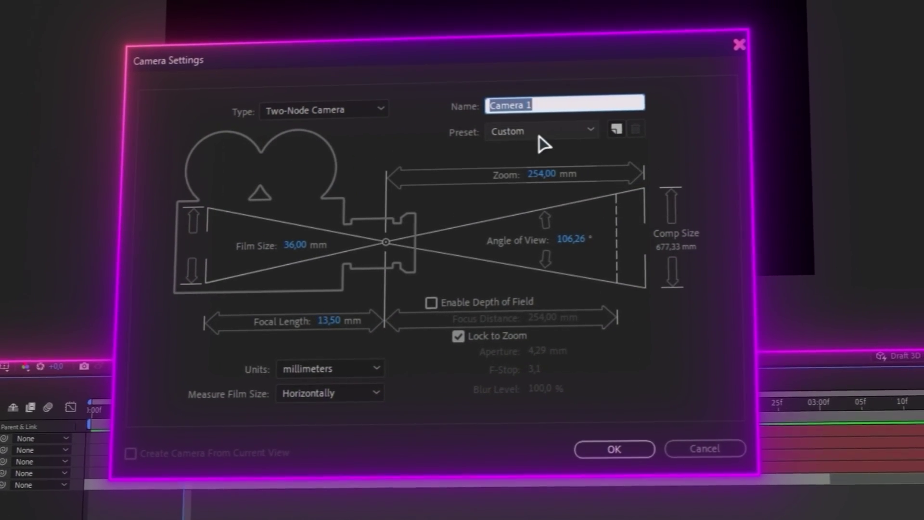
left_click(539, 134)
left_click(515, 174)
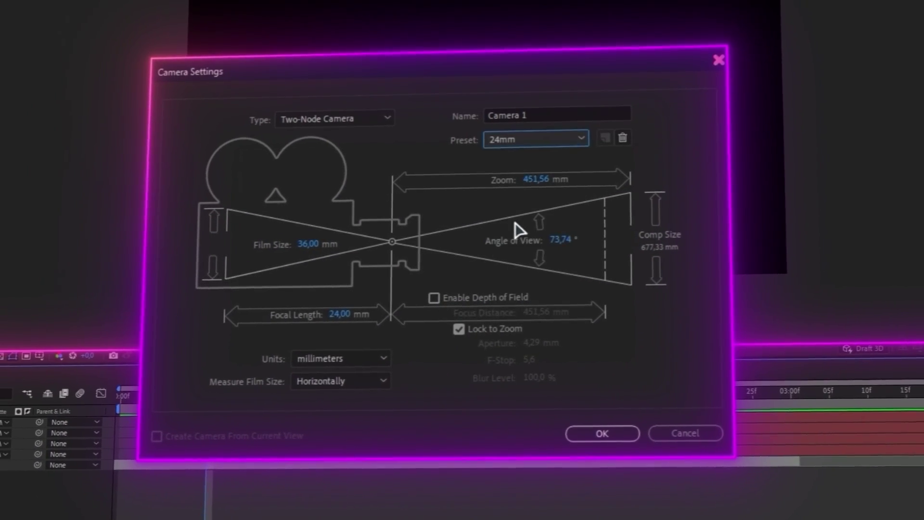
left_click(609, 442)
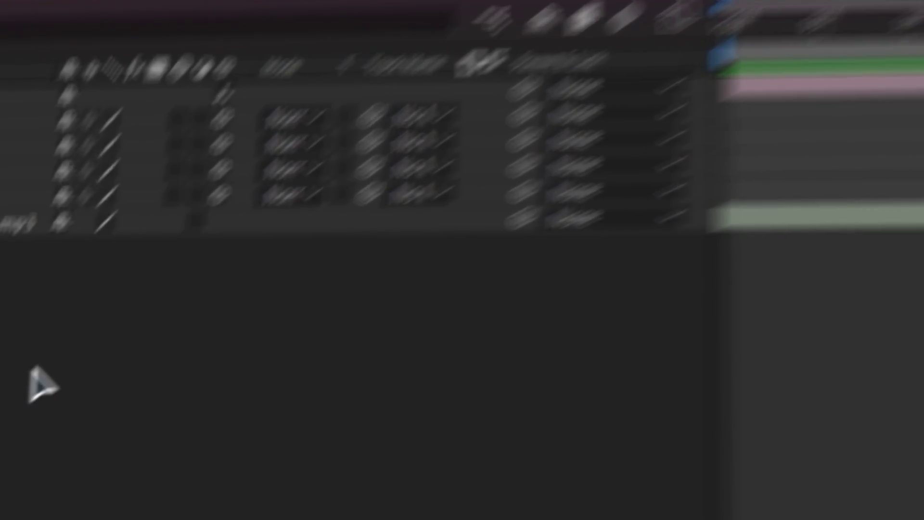
- Add a null object to the composition
right_click(41, 385)
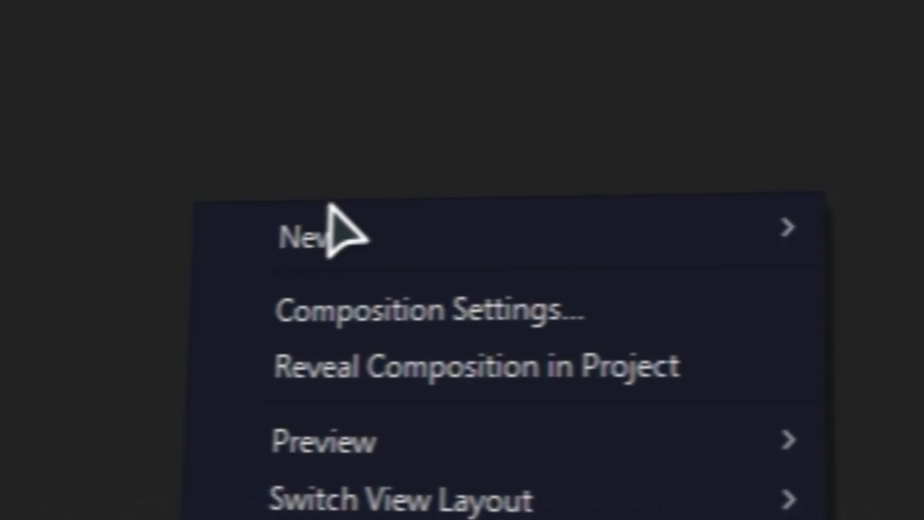
mouse_move(332, 233)
left_click(390, 413)
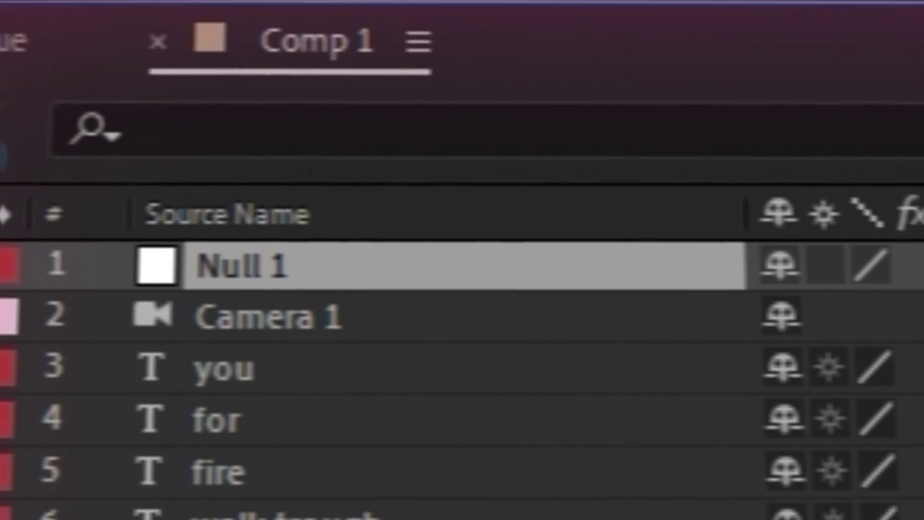
- Parent Camera 1 to Null 1
left_click_drag(735, 286, 392, 288)
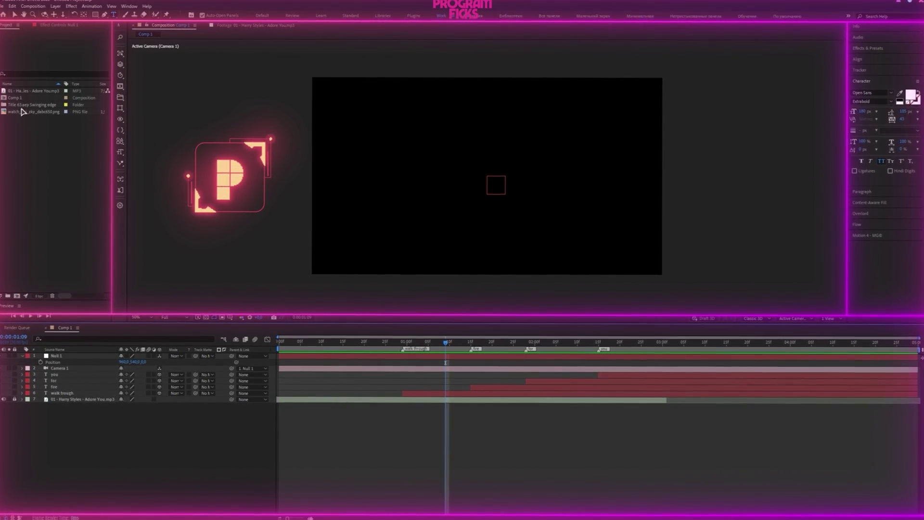
- Add the character PNG from the Project panel to the timeline
left_click_drag(22, 112, 82, 371)
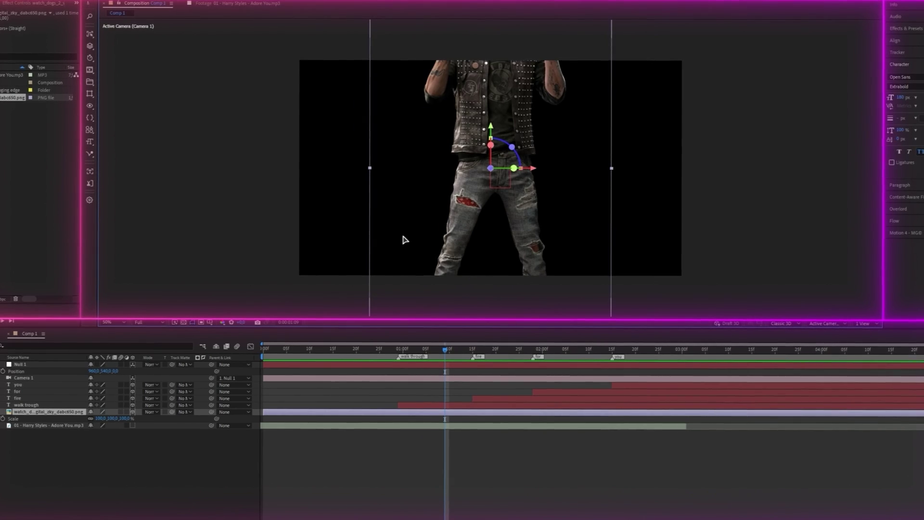
- Lower the character image to position 960, 1006, 0 so his head shows
key("p")
left_click_drag(108, 419, 330, 403)
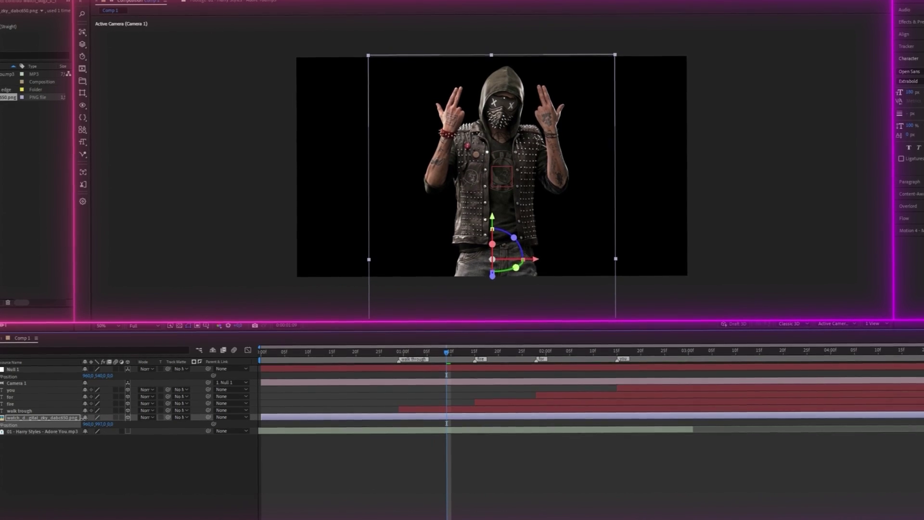
left_click(359, 140)
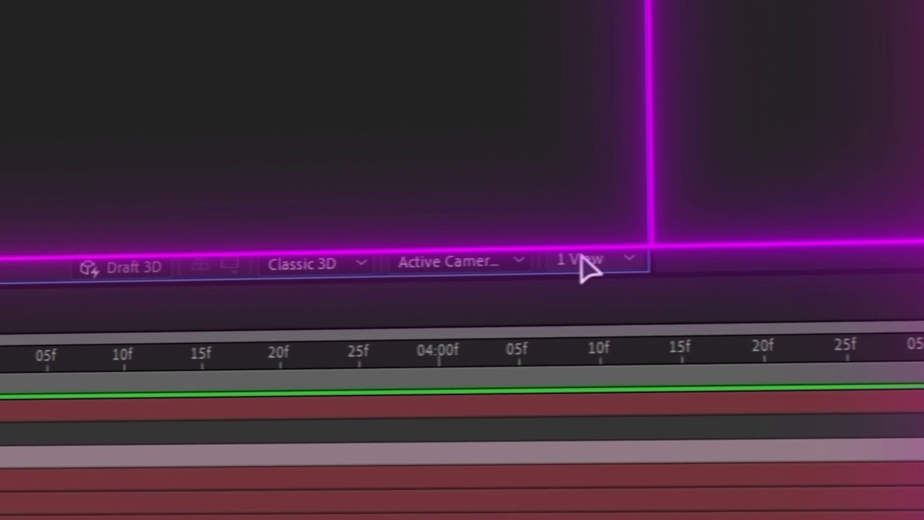
left_click(609, 275)
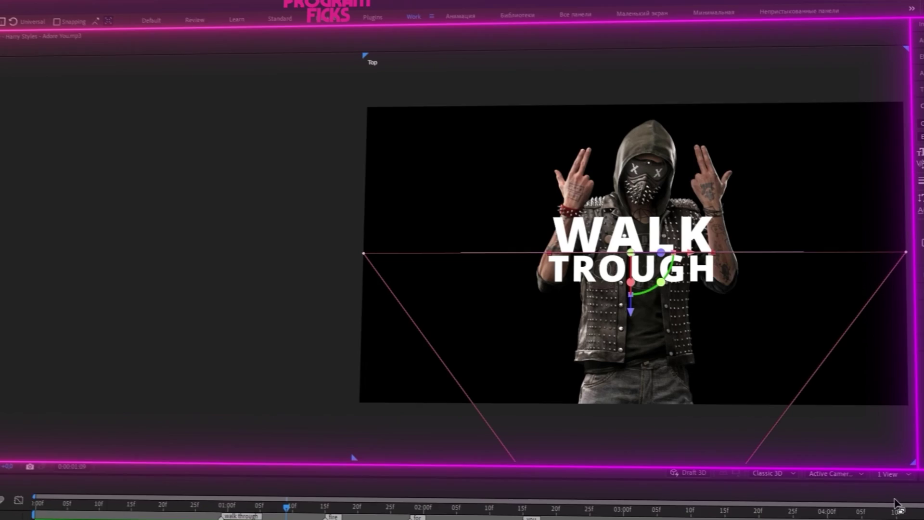
- Split the viewer into two views and shift the WALK TROUGH text left
left_click(896, 503)
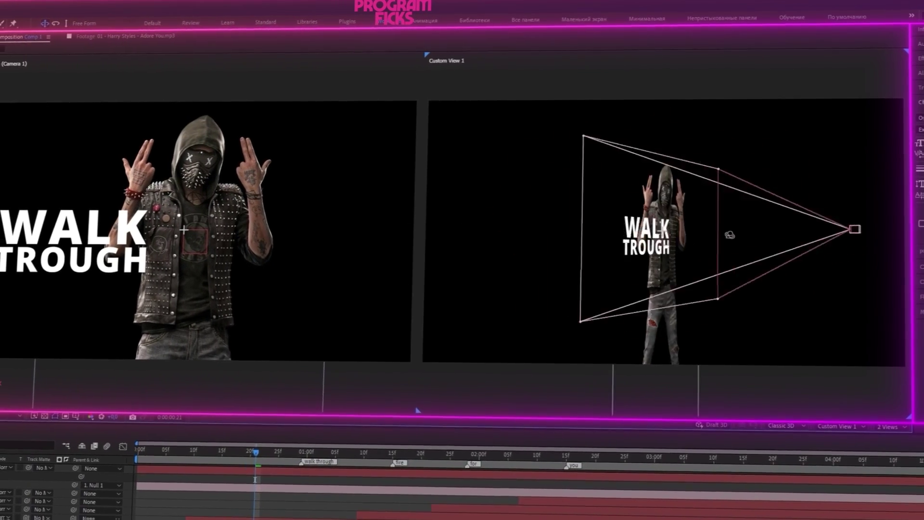
left_click_drag(666, 332, 573, 270)
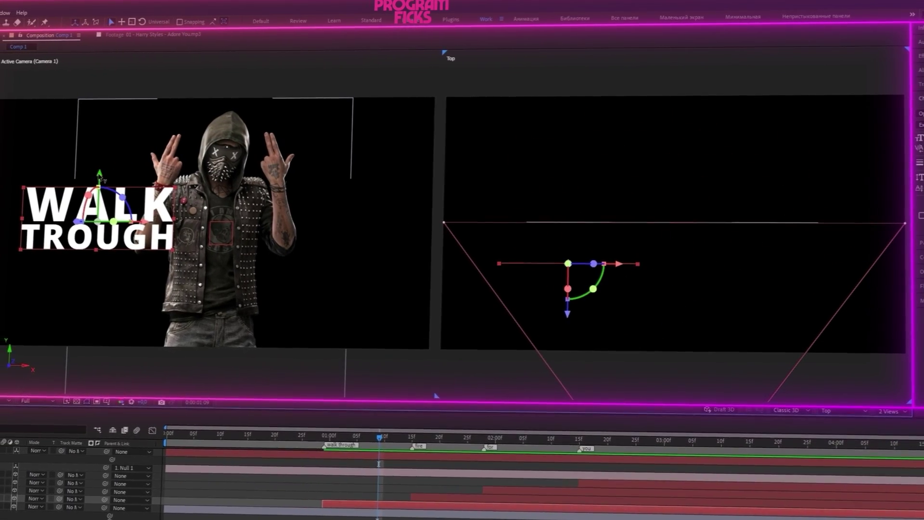
mouse_move(77, 224)
left_mouse_down()
mouse_move(93, 246)
mouse_move(154, 208)
left_mouse_up()
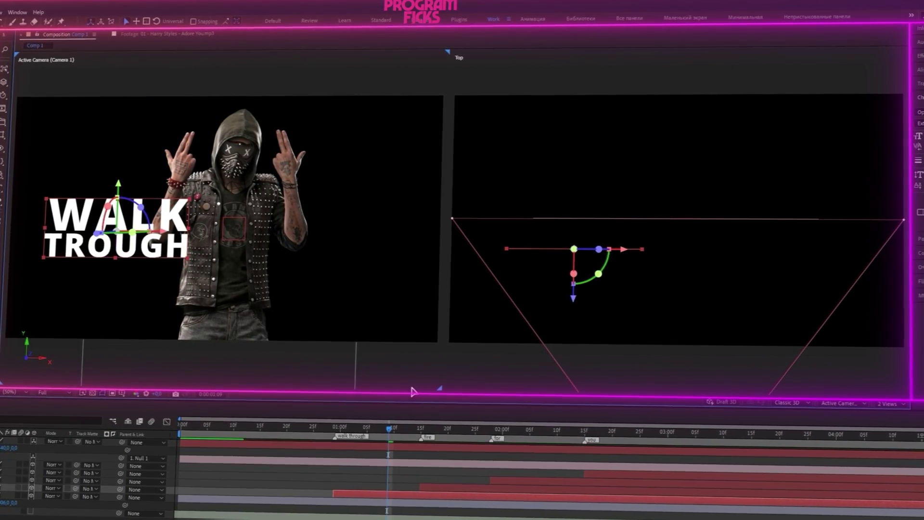
- Keyframe Null 1's position with X 625 and depth 318 to push the camera in
left_click_drag(230, 437, 346, 434)
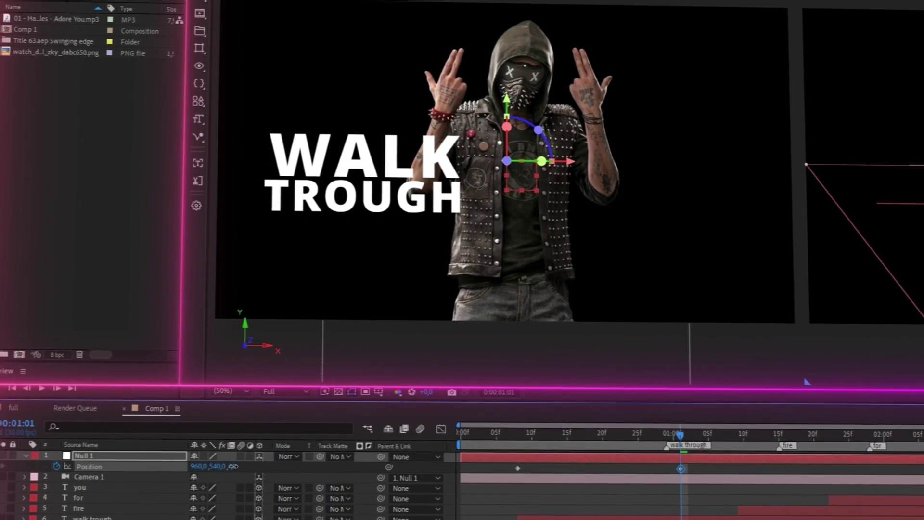
left_click_drag(230, 464, 270, 465)
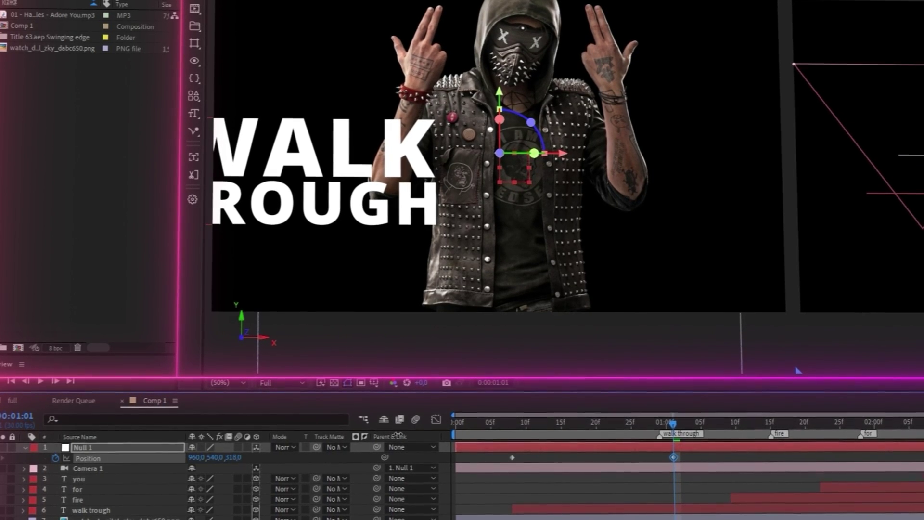
left_click_drag(196, 452, 145, 452)
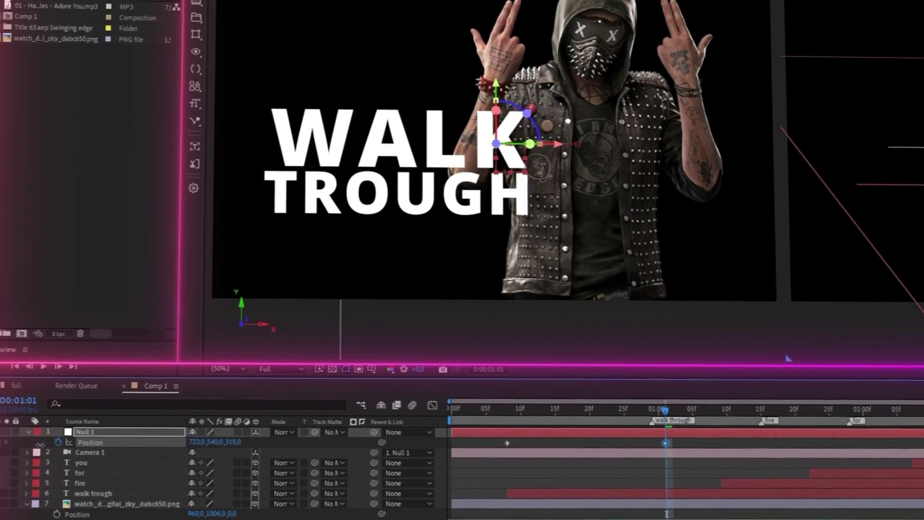
left_click_drag(192, 431, 186, 430)
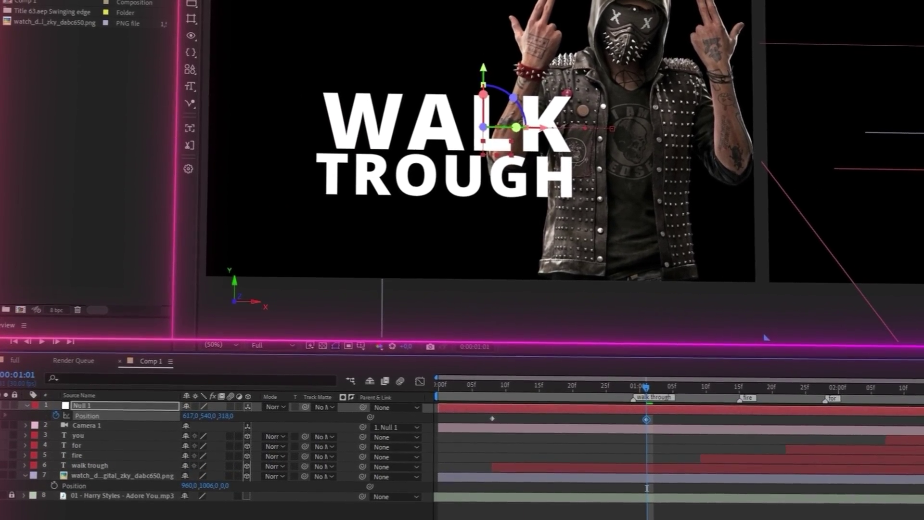
mouse_move(636, 370)
left_mouse_down()
mouse_move(483, 380)
mouse_move(637, 332)
mouse_move(604, 311)
left_mouse_up()
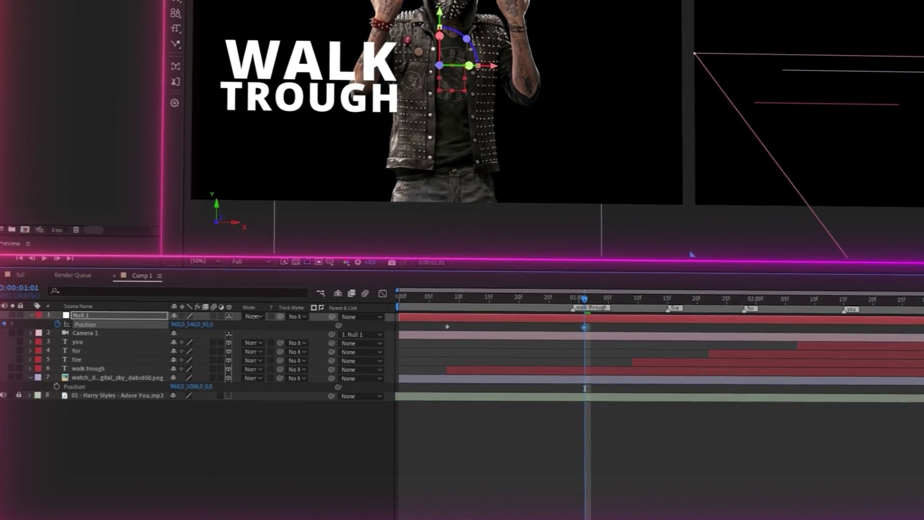
left_click_drag(194, 324, 181, 324)
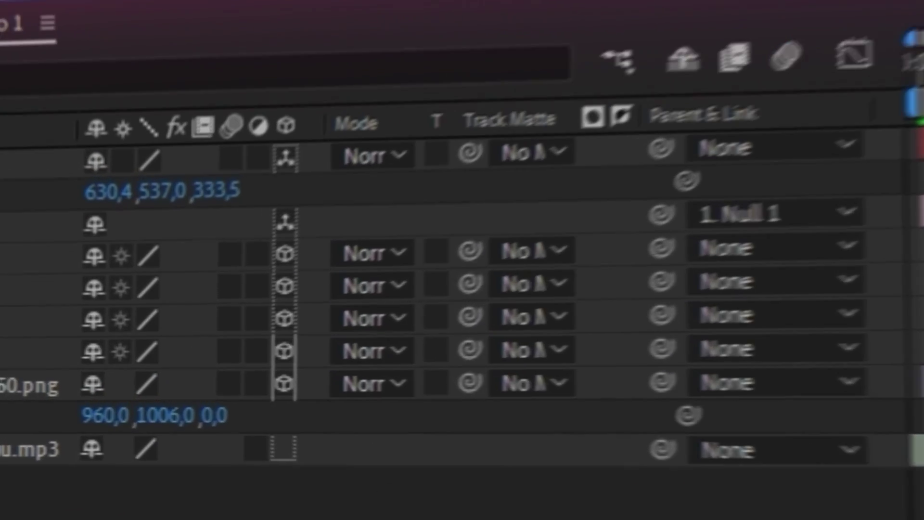
- Add Null 13, parent Null 1 to it, and show its Position property
right_click(158, 364)
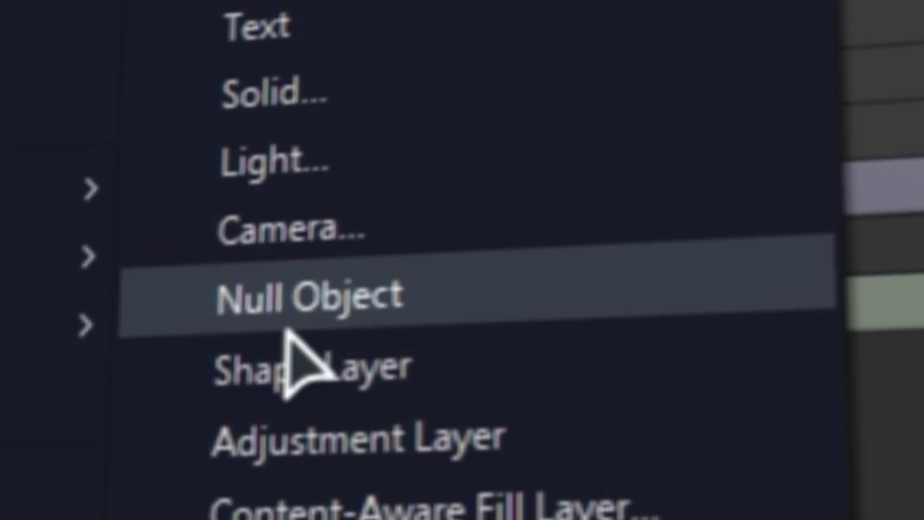
left_click(288, 324)
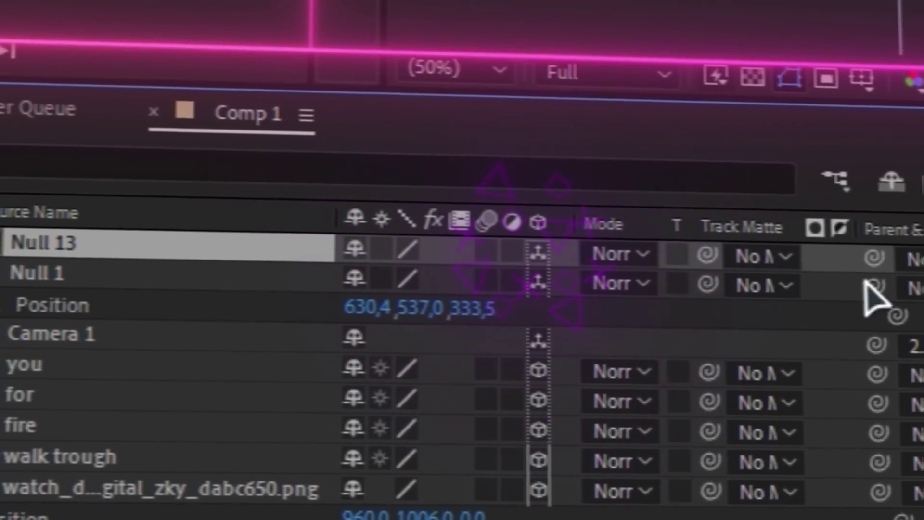
left_click_drag(847, 264, 10, 222)
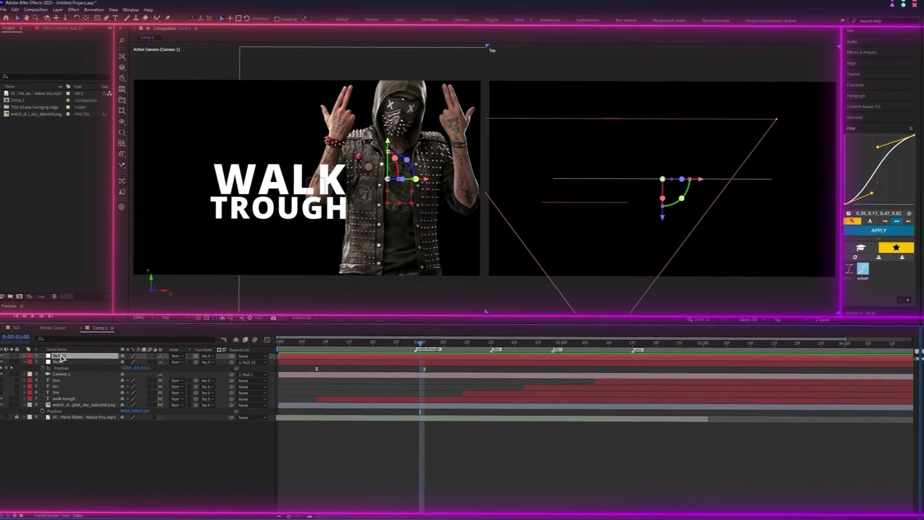
key("p")
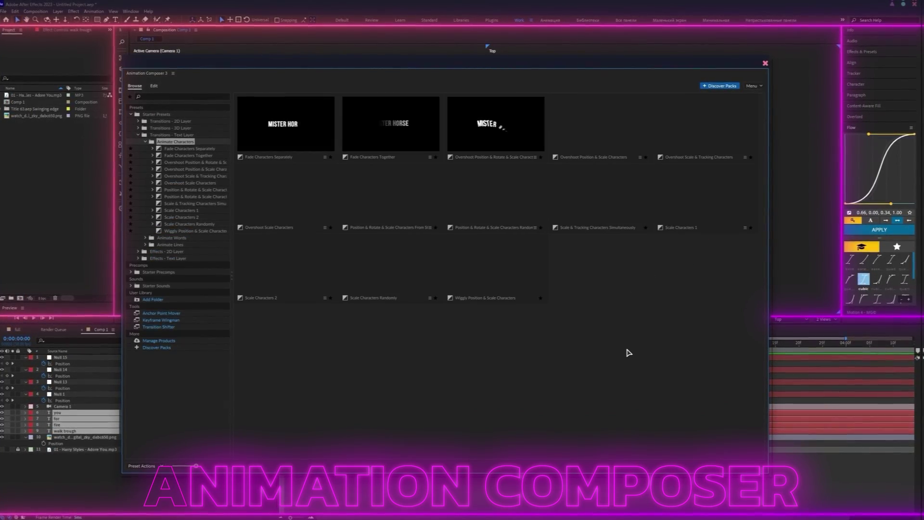
- Apply the Overshoot Position & Scale Characters (Bottom) preset and scale the wrench image to 115%
mouse_move(546, 147)
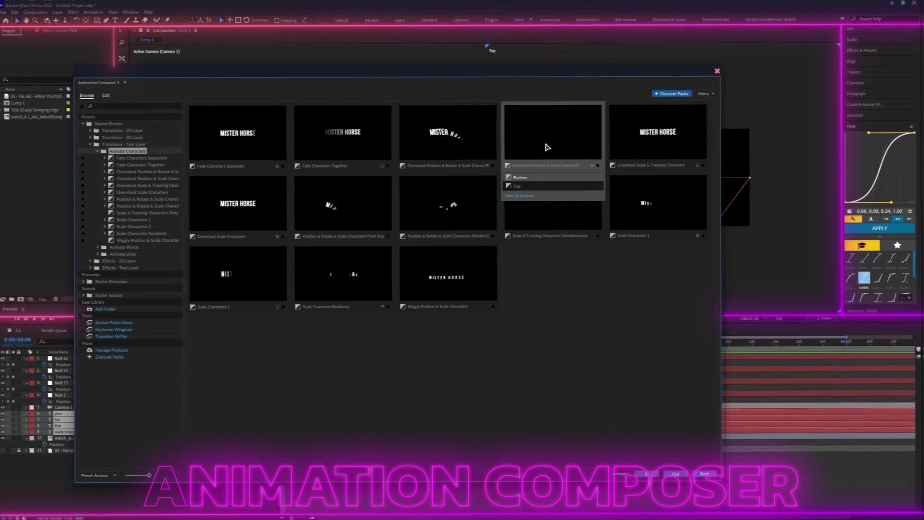
left_click(521, 178)
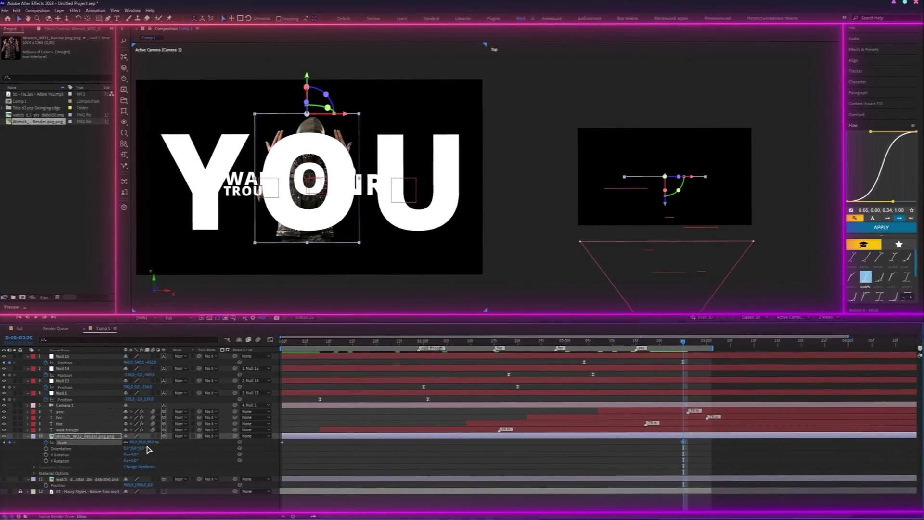
left_click_drag(157, 441, 146, 440)
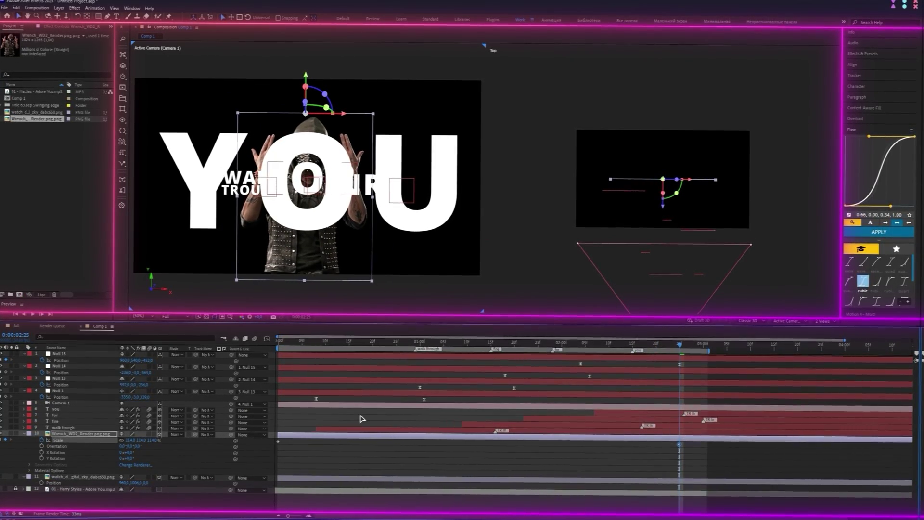
mouse_move(674, 349)
left_mouse_down()
mouse_move(419, 344)
mouse_move(656, 338)
left_mouse_up()
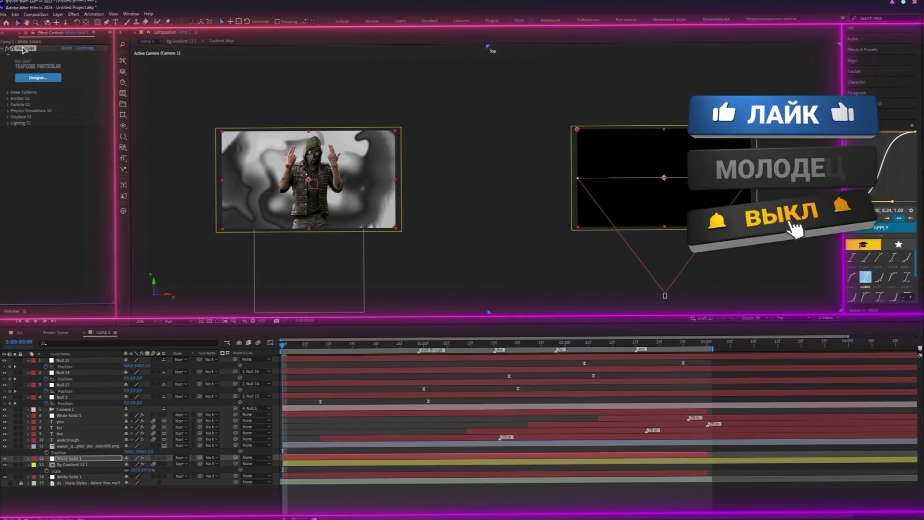
- Check the title at frame 26, switch to a single camera view, and stop the preview
left_click_drag(284, 345, 410, 358)
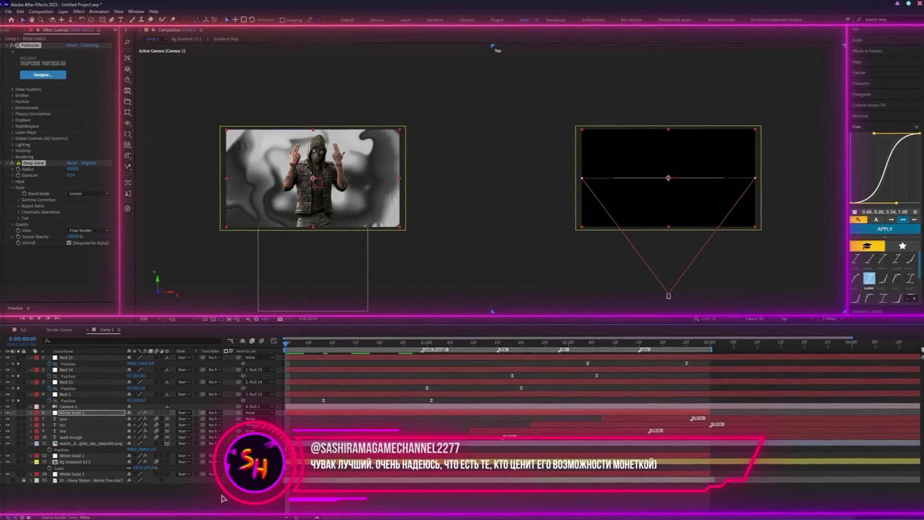
left_click(830, 326)
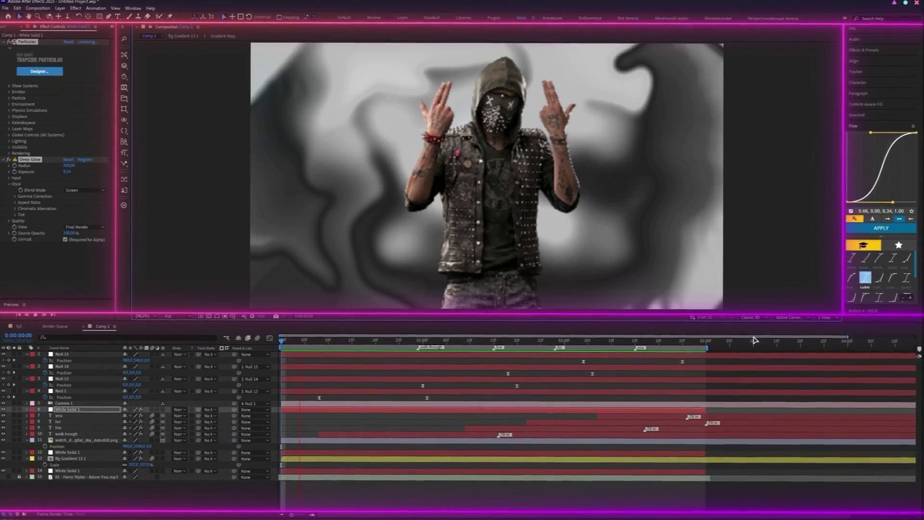
key("space")
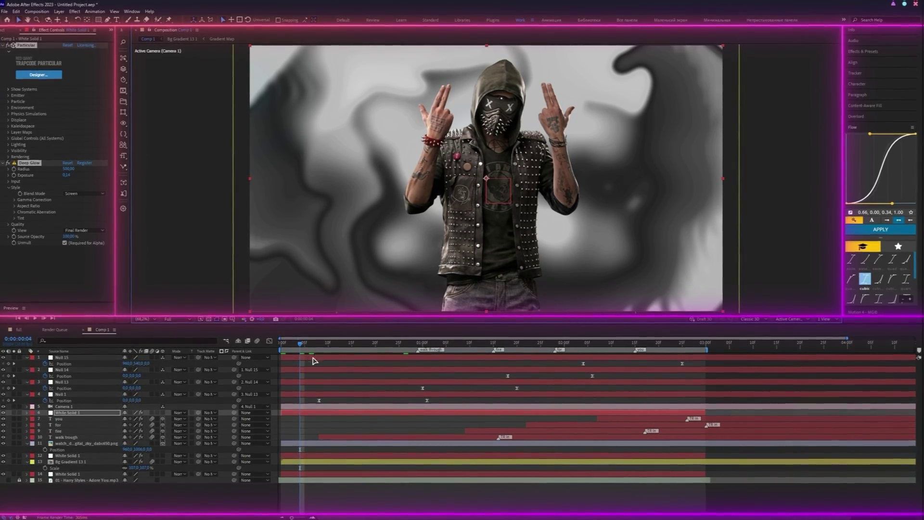
- Send Comp 1 to the Render Queue as a new H.264 render item
key("ctrl+m")
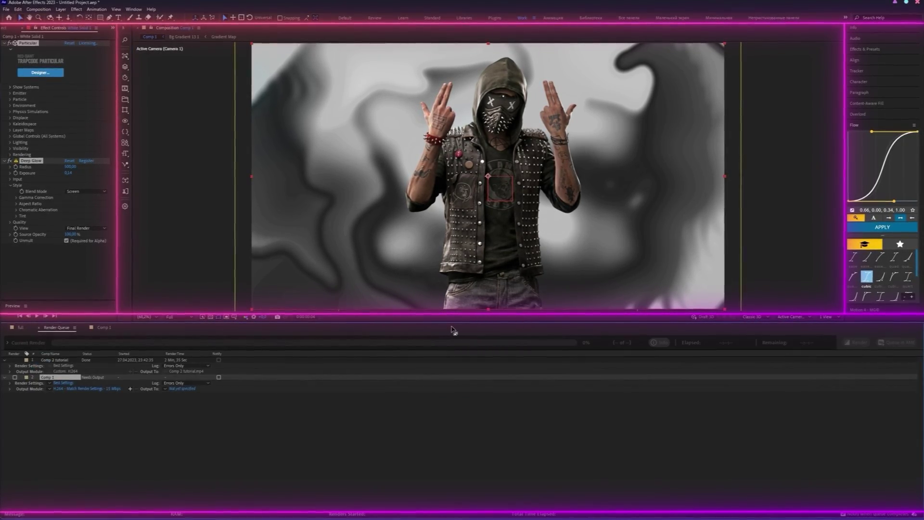